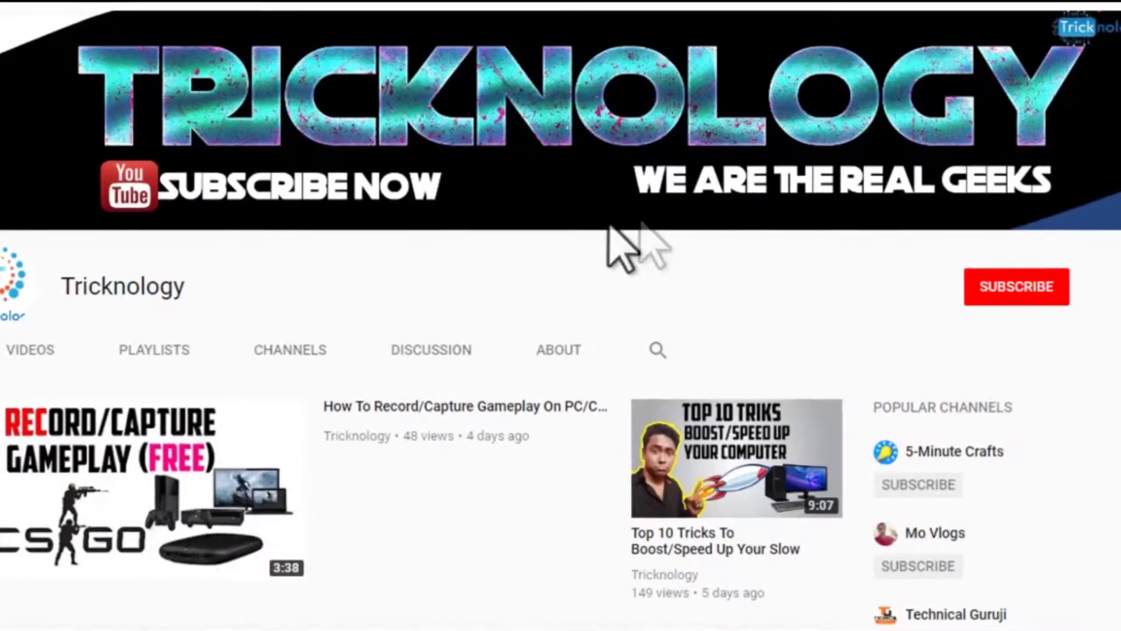
Subscribe to the Tricknology YouTube channel.
{"action": "left_click", "coordinate": [988, 286]}
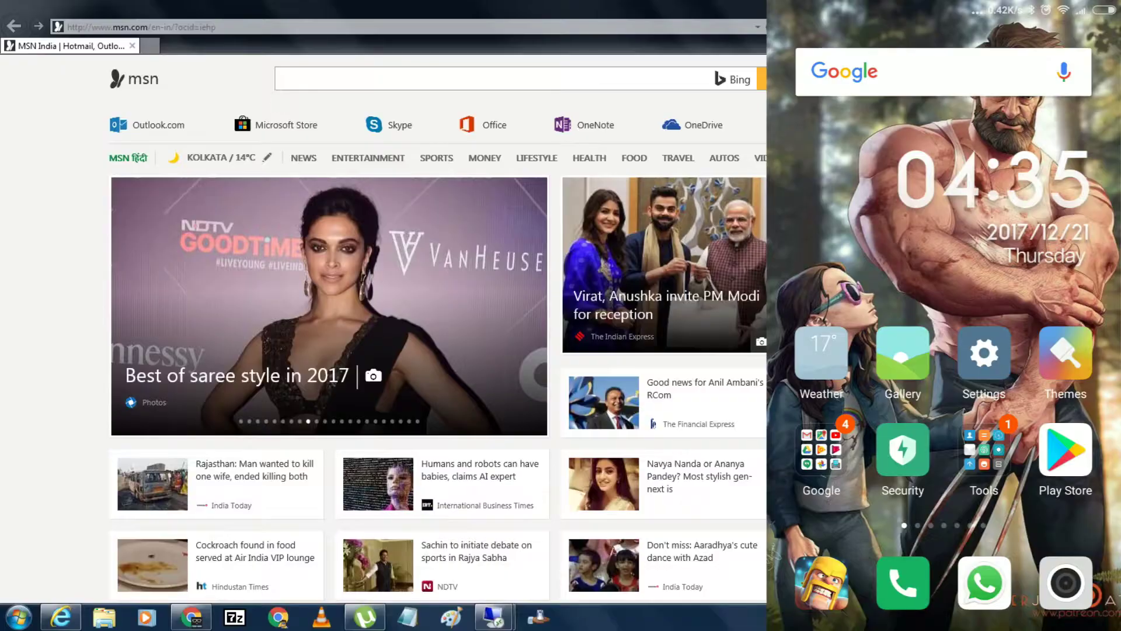
Search the Play Store for 'rd client' and open the Microsoft Remote Desktop app page.
{"action": "left_click", "coordinate": [1065, 449]}
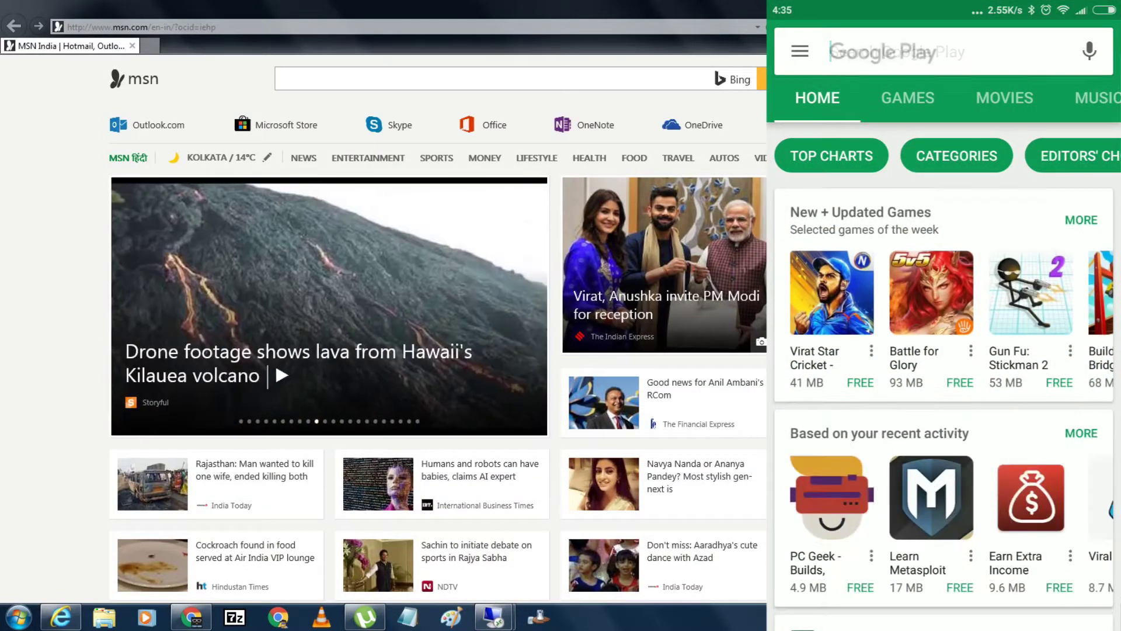
{"action": "left_click", "coordinate": [934, 52]}
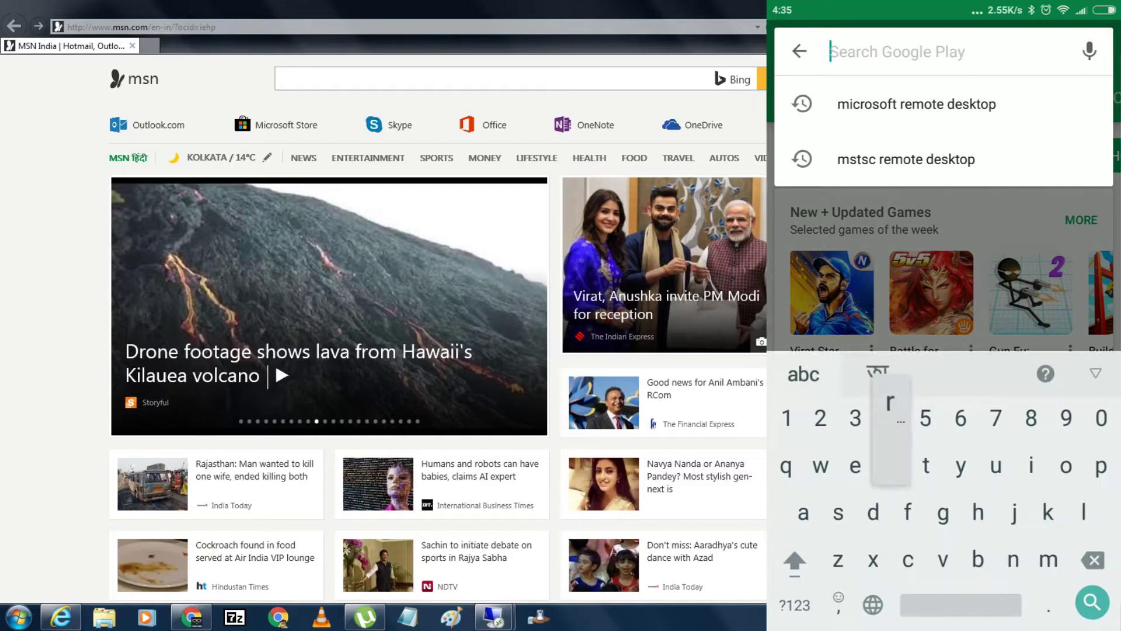
{"action": "type", "text": "rd client"}
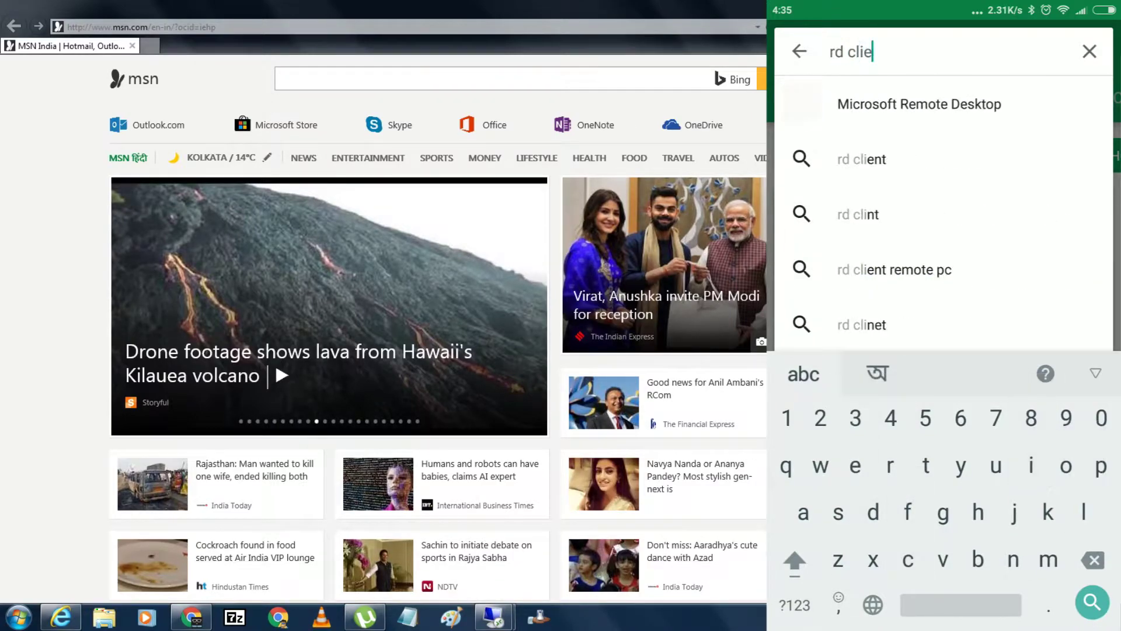
{"action": "left_click", "coordinate": [920, 104]}
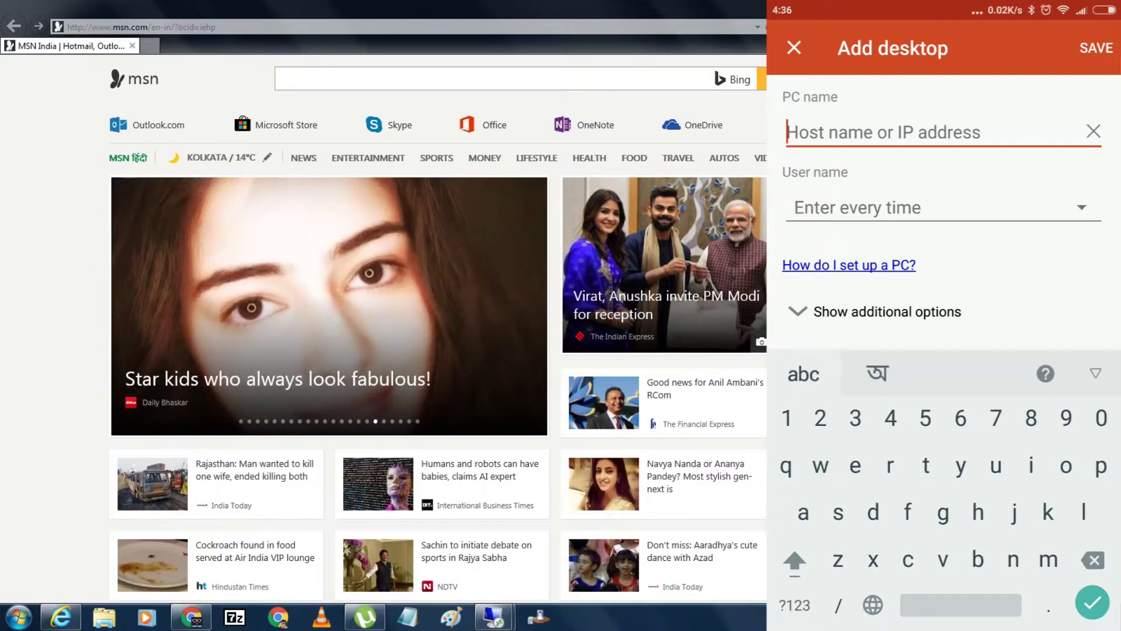
Bring up the Windows Start menu on the PC.
{"action": "left_click", "coordinate": [18, 617]}
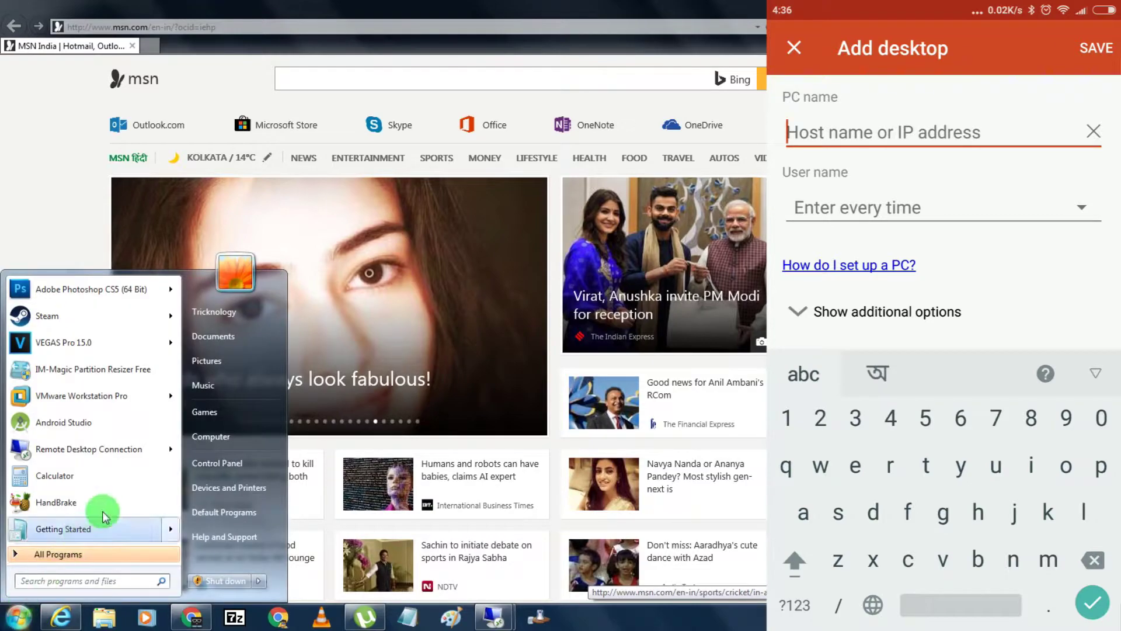
Open this computer's System Properties and centre the dialog.
{"action": "left_click", "coordinate": [227, 437]}
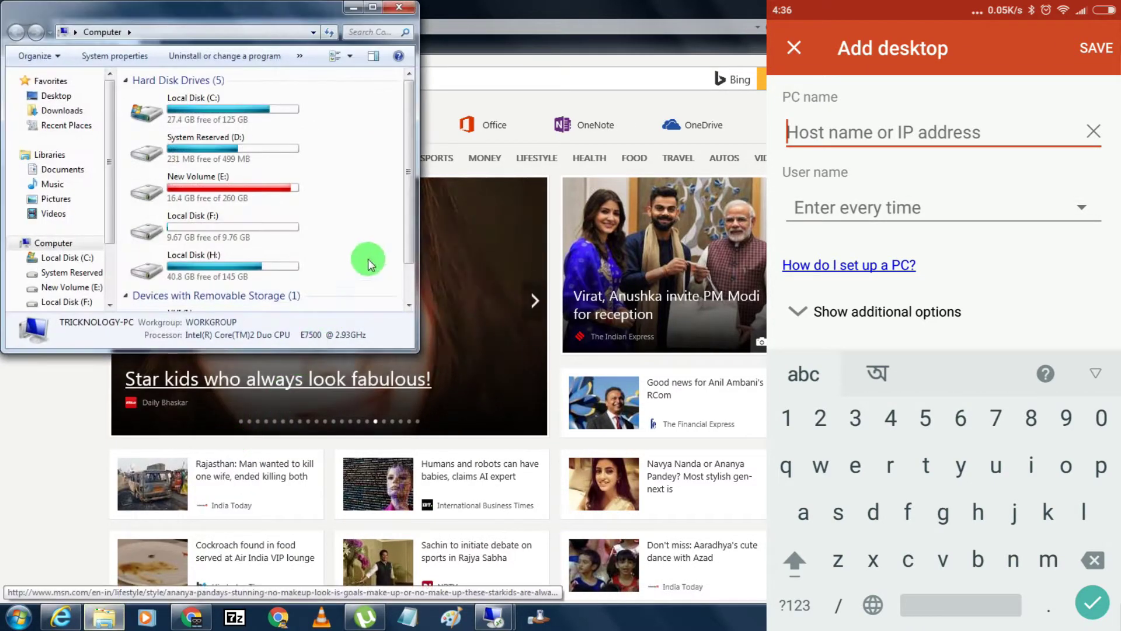
{"action": "right_click", "coordinate": [370, 219]}
{"action": "left_click", "coordinate": [439, 348]}
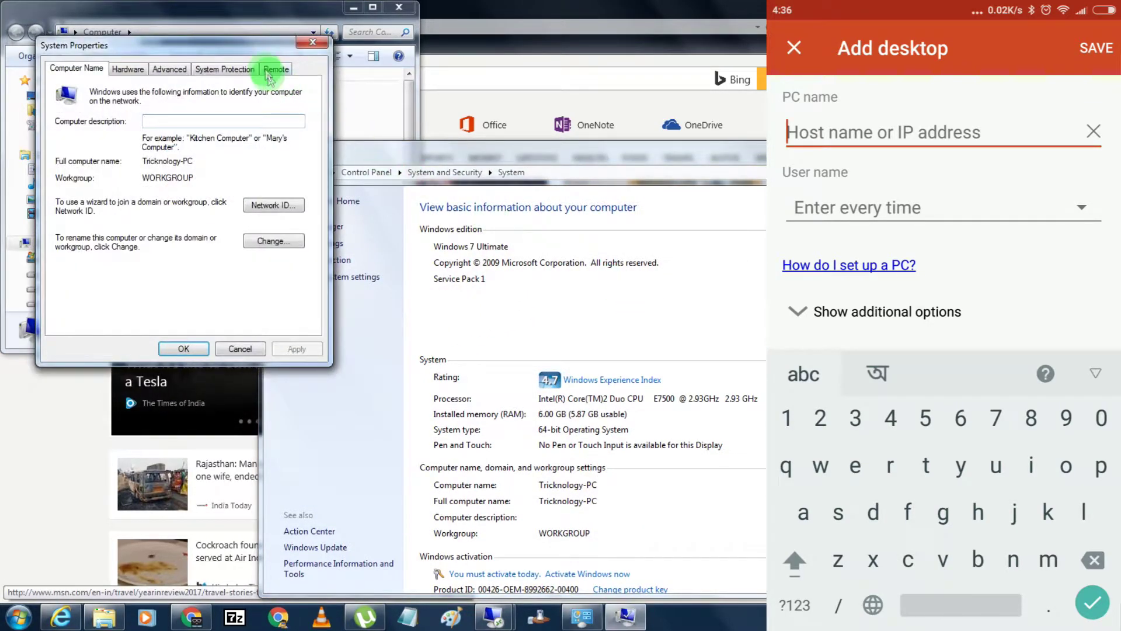
{"action": "left_click_drag", "start_coordinate": [268, 70], "coordinate": [381, 155]}
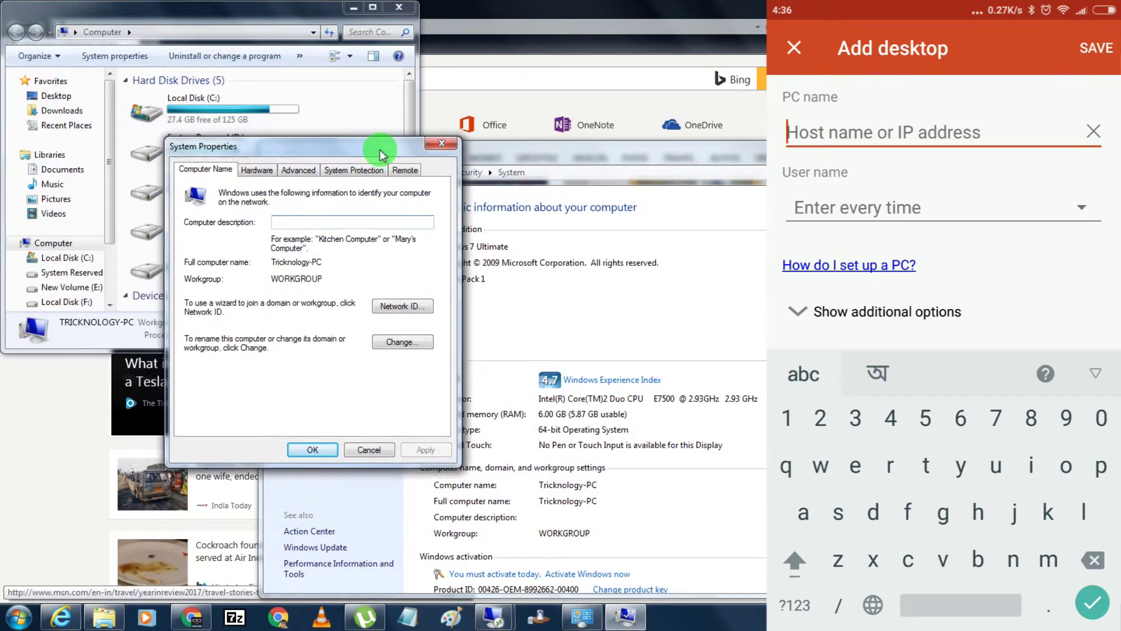
Allow Remote Desktop connections from any version, dismiss the sleep warning, and apply.
{"action": "left_click", "coordinate": [402, 171]}
{"action": "left_click", "coordinate": [198, 353]}
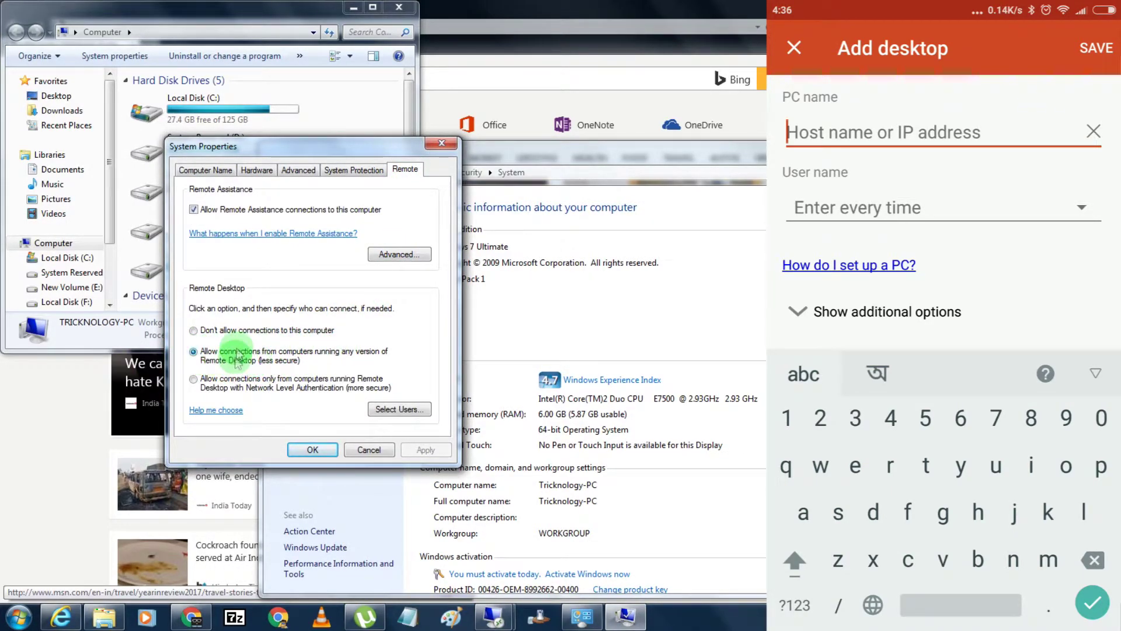
{"action": "left_click", "coordinate": [331, 359]}
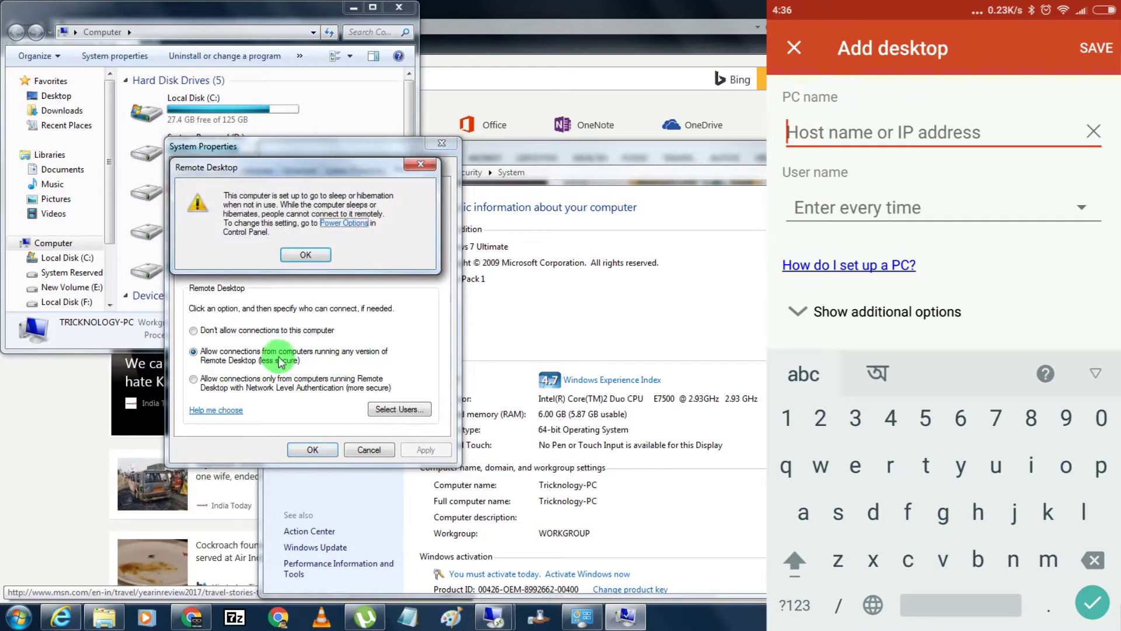
{"action": "left_click", "coordinate": [308, 250]}
{"action": "left_click", "coordinate": [425, 450]}
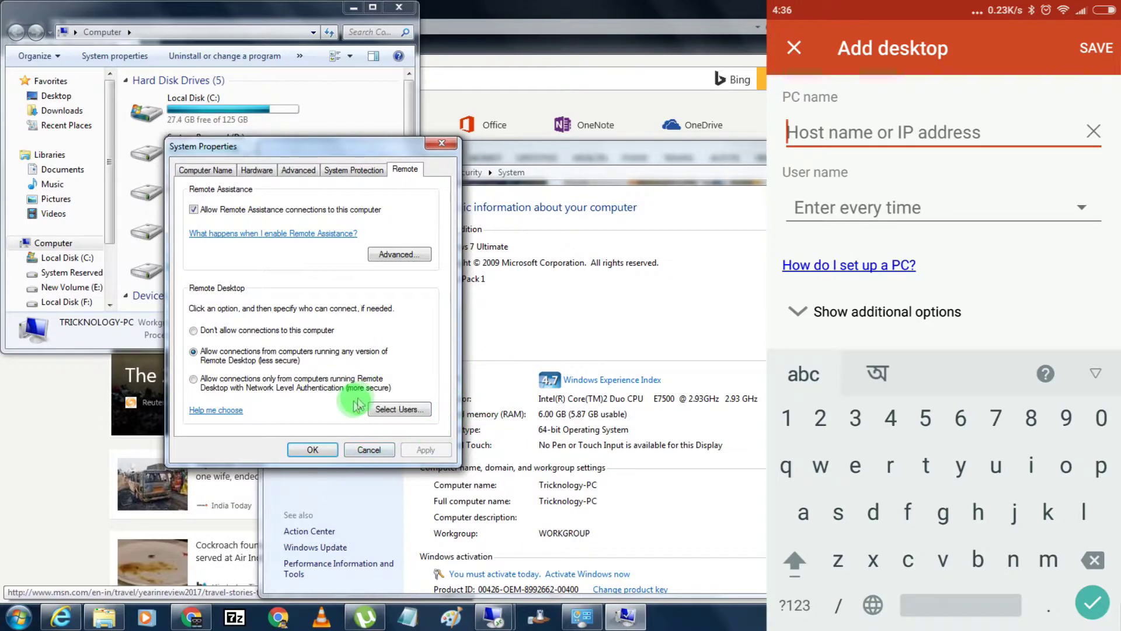
{"action": "left_click", "coordinate": [321, 449]}
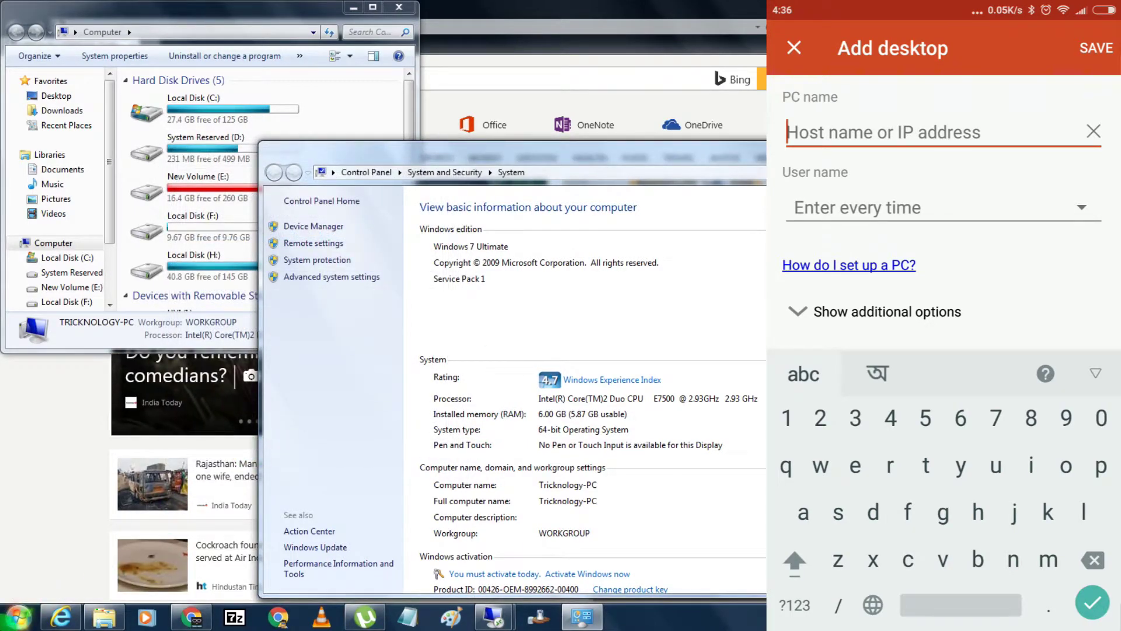
{"action": "key", "text": "super"}
Launch Command Prompt with cmd and move it to the right.
{"action": "type", "text": "cmd"}
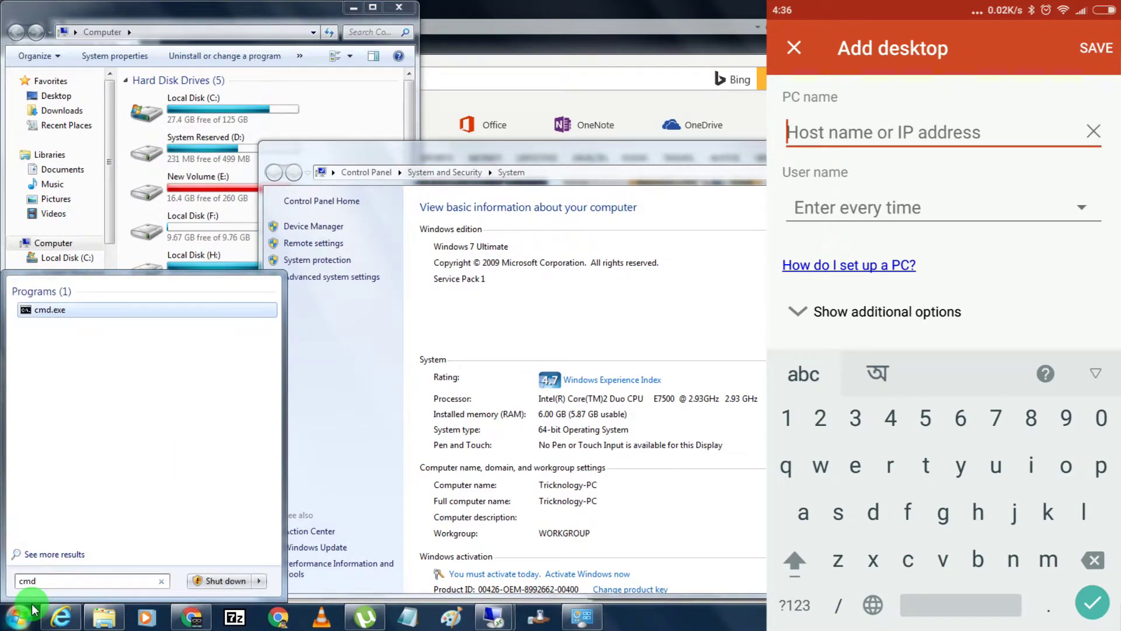
{"action": "key", "text": "Return"}
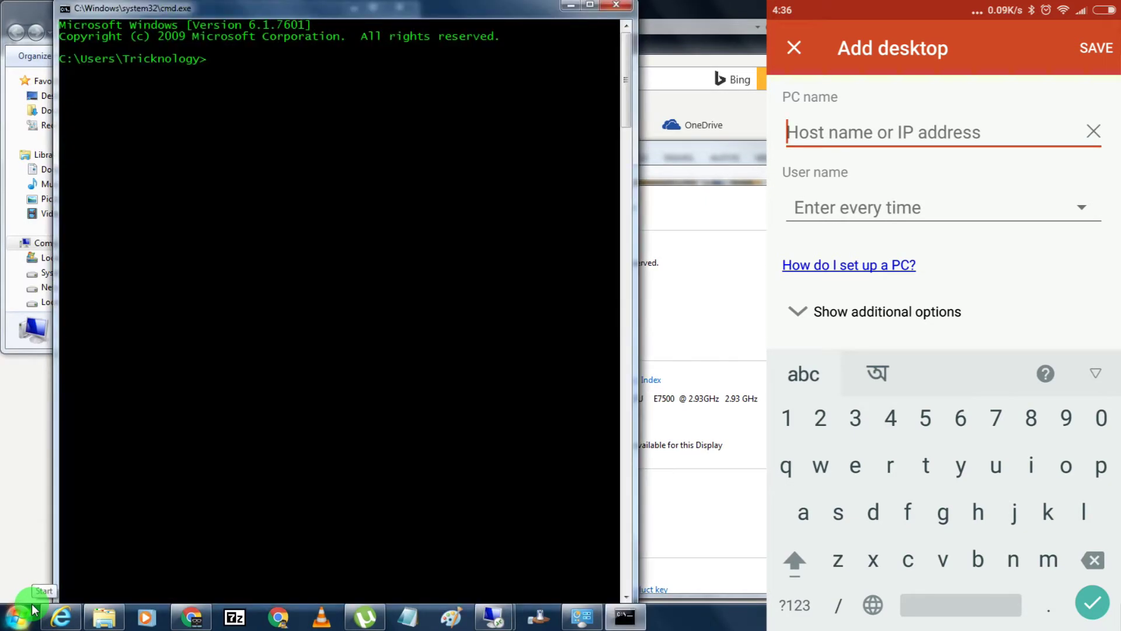
{"action": "left_click_drag", "start_coordinate": [321, 10], "coordinate": [537, 53]}
{"action": "left_click", "coordinate": [521, 117]}
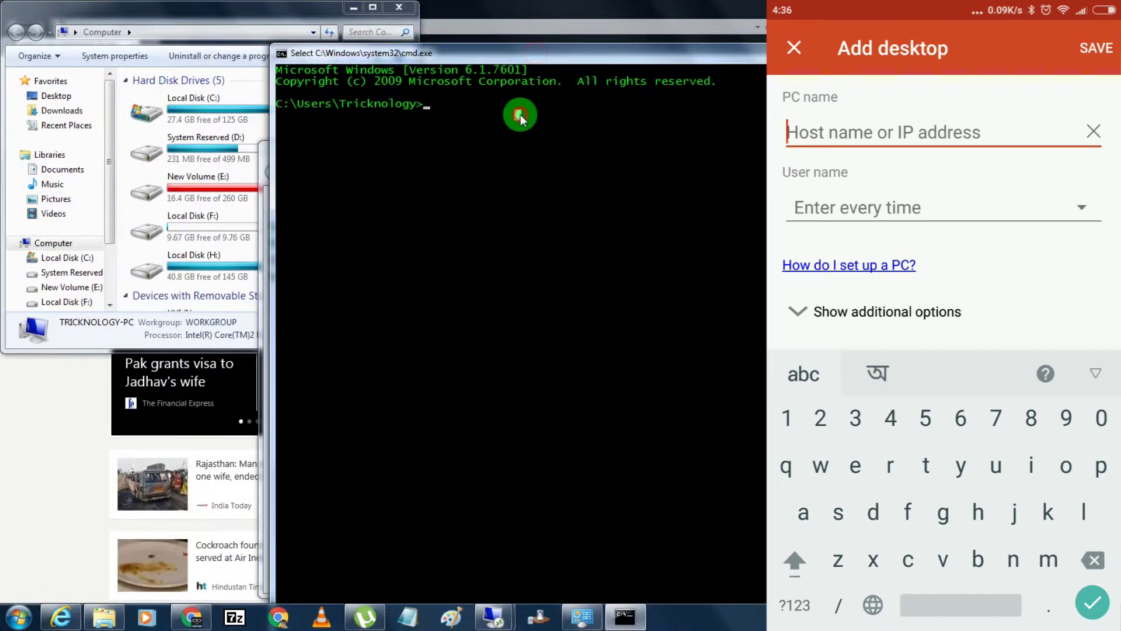
Run ipconfig and highlight the IPv4 address 192.168.0.101.
{"action": "type", "text": "ipconfig"}
{"action": "key", "text": "Return"}
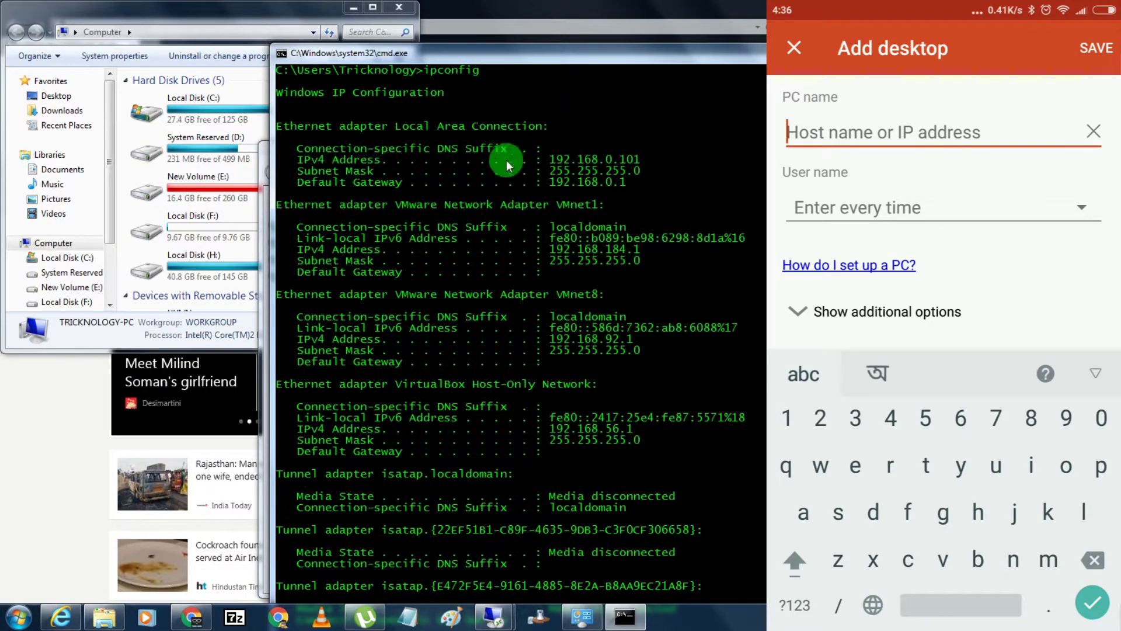
{"action": "left_click_drag", "start_coordinate": [549, 153], "coordinate": [657, 161]}
{"action": "left_click", "coordinate": [557, 155]}
{"action": "left_click", "coordinate": [657, 161]}
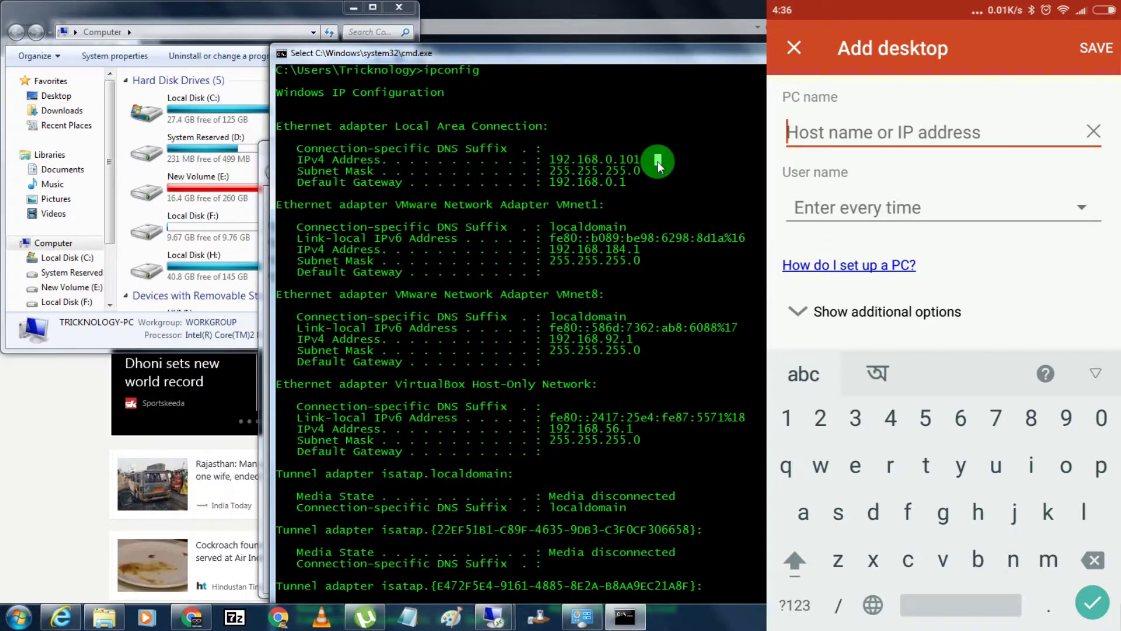
Save a desktop with PC name 192.168.0.101 and connect to it.
{"action": "type", "text": "1"}
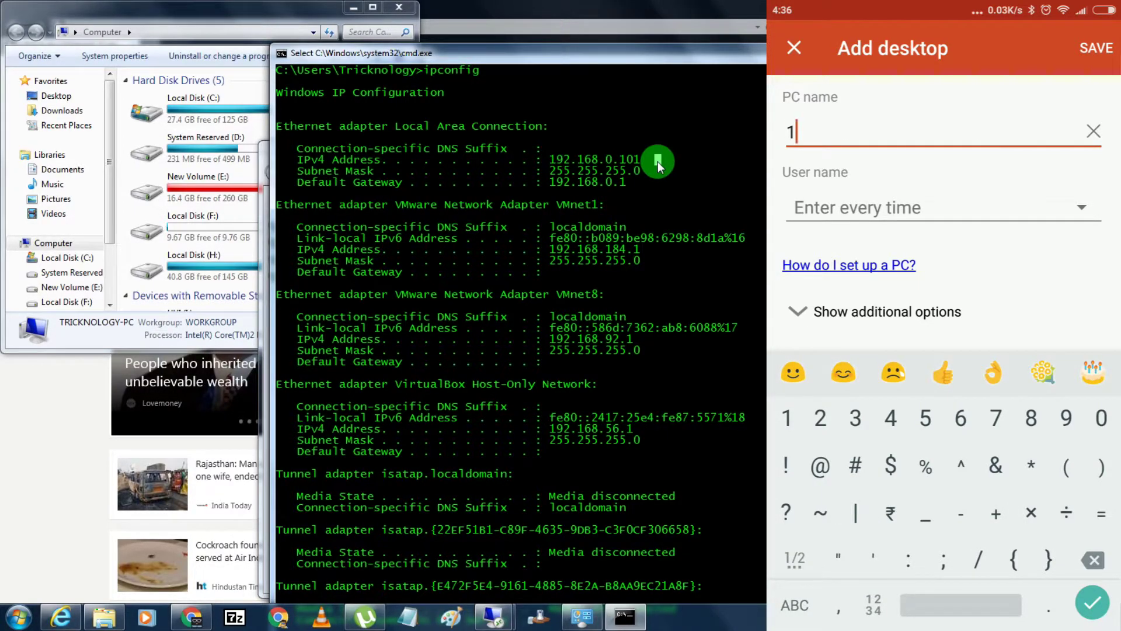
{"action": "type", "text": "92.168.0"}
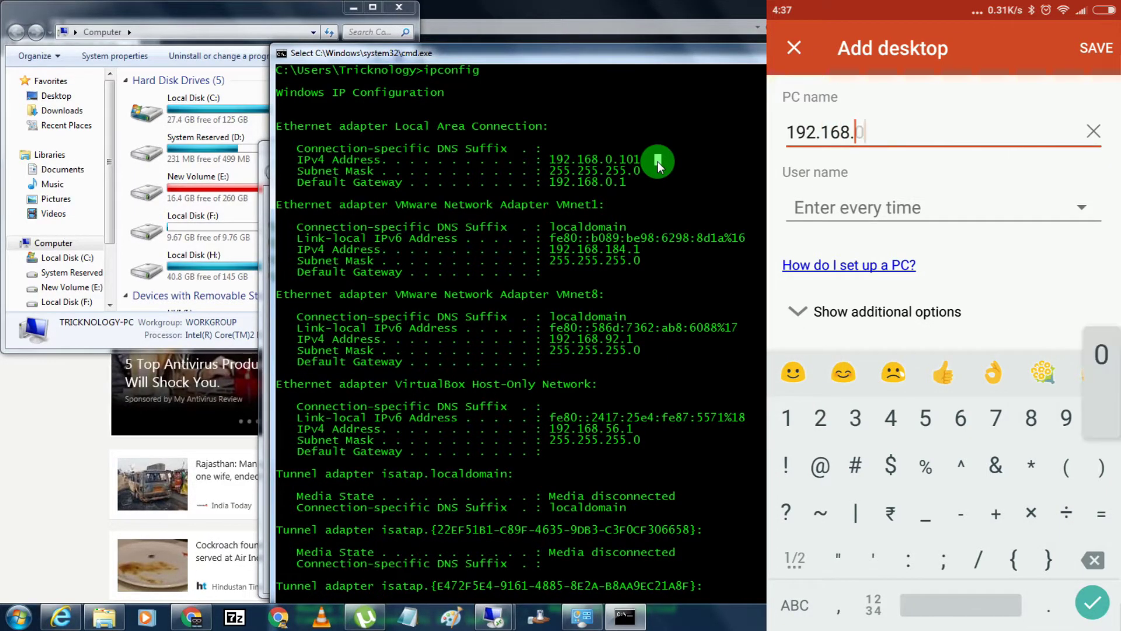
{"action": "type", "text": ".10"}
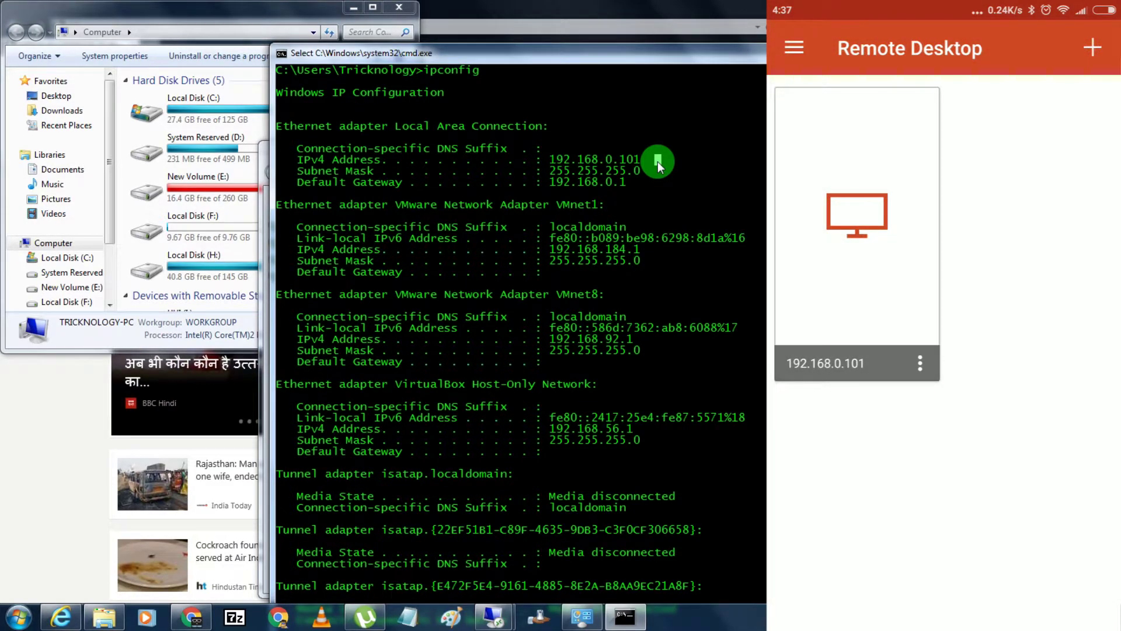
{"action": "left_click", "coordinate": [857, 234]}
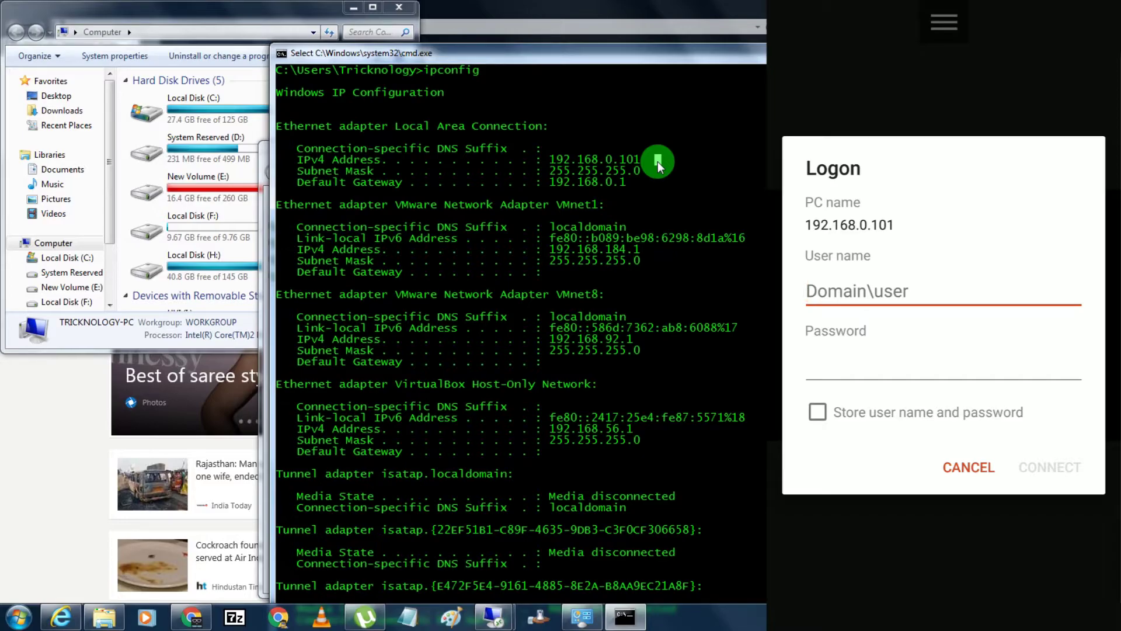
Log on with the Windows account's user name and password.
{"action": "left_click", "coordinate": [18, 617]}
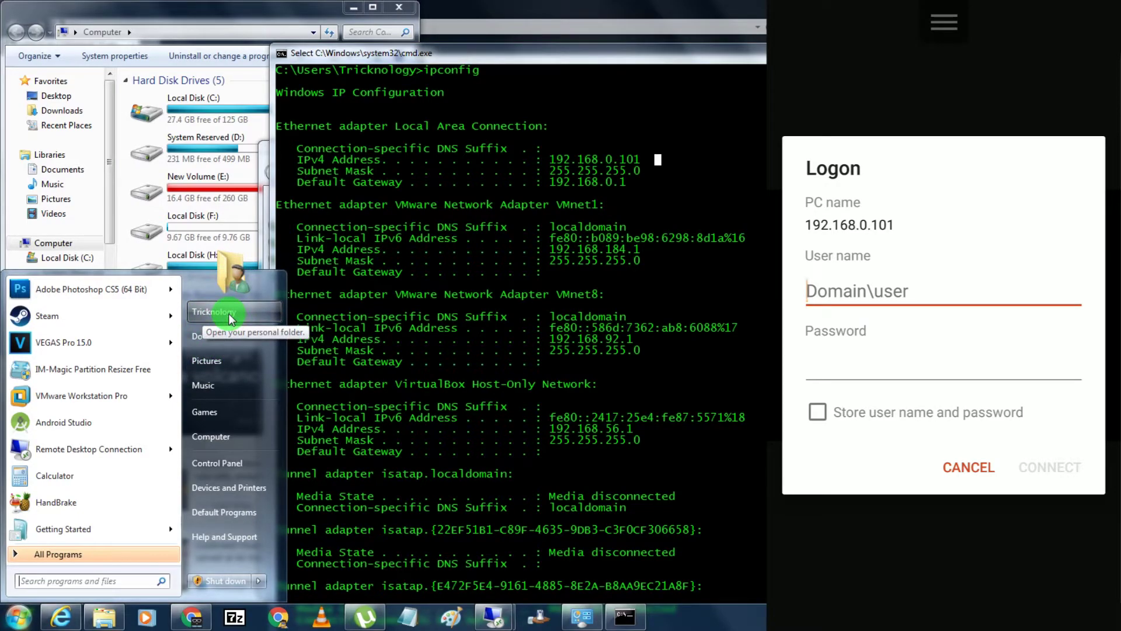
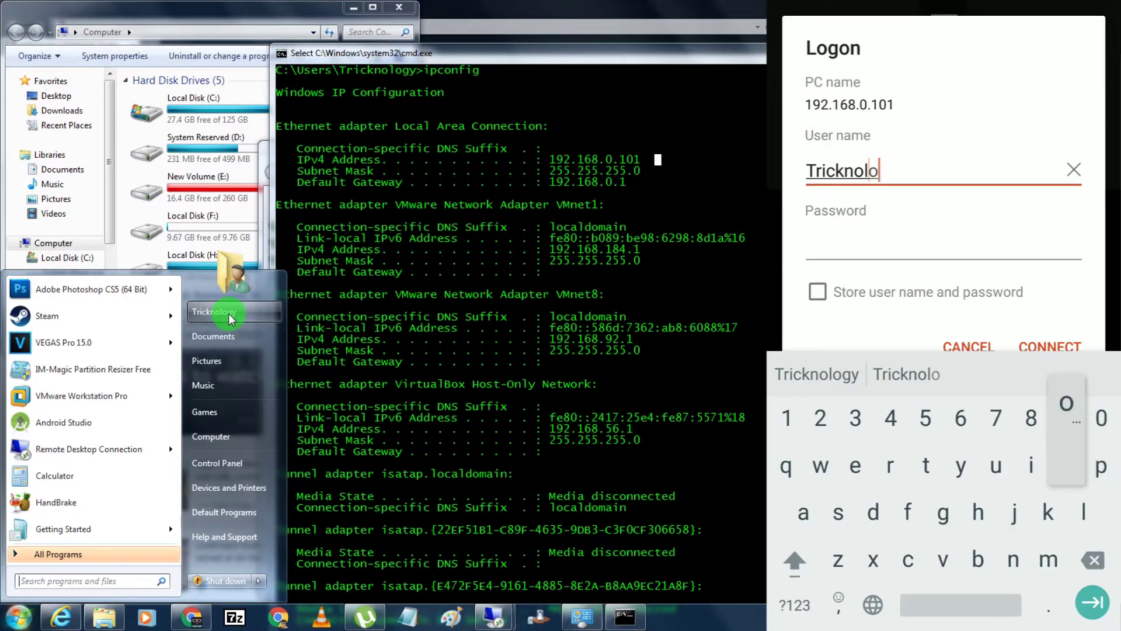
{"action": "key", "text": "Return"}
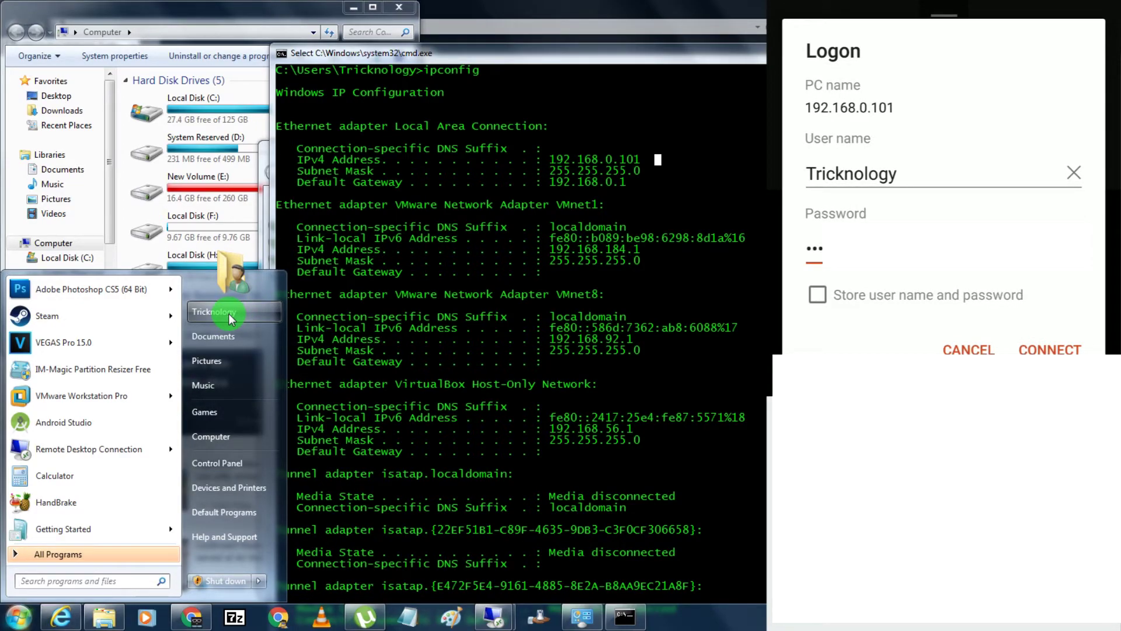
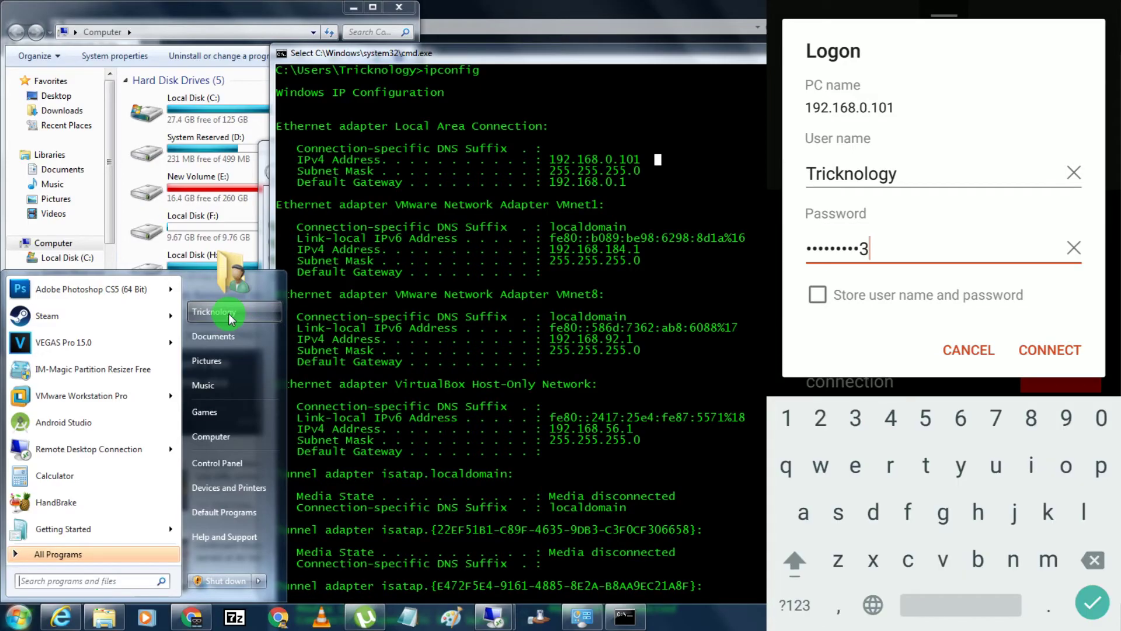
{"action": "left_click", "coordinate": [1049, 350]}
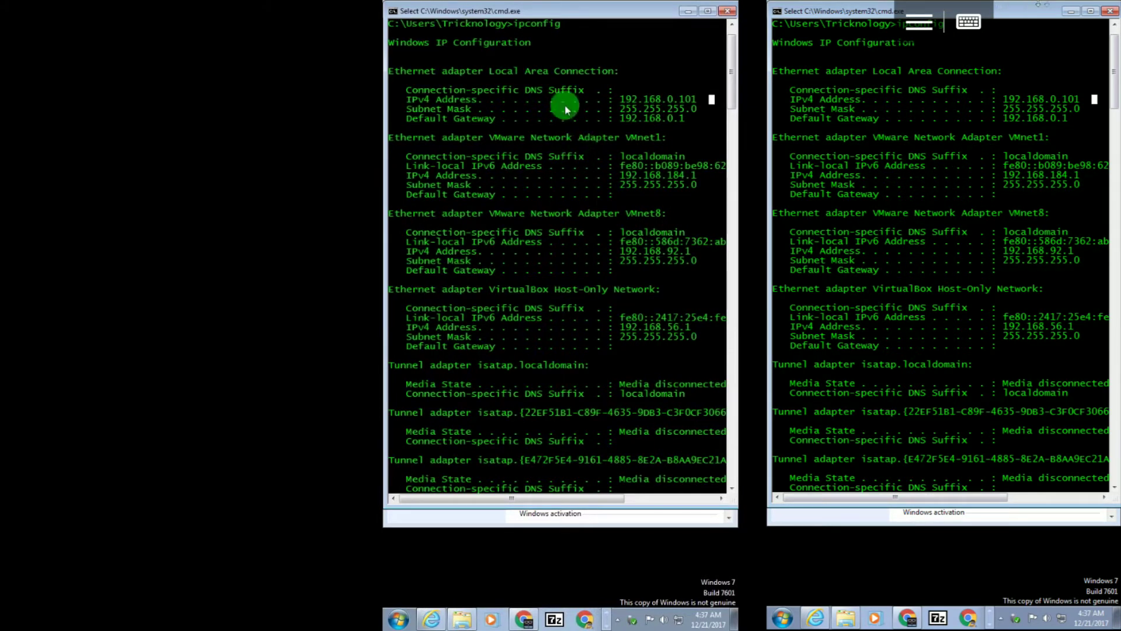
Minimize the PC's command window so the phone mirrors the desktop change.
{"action": "left_click", "coordinate": [688, 13]}
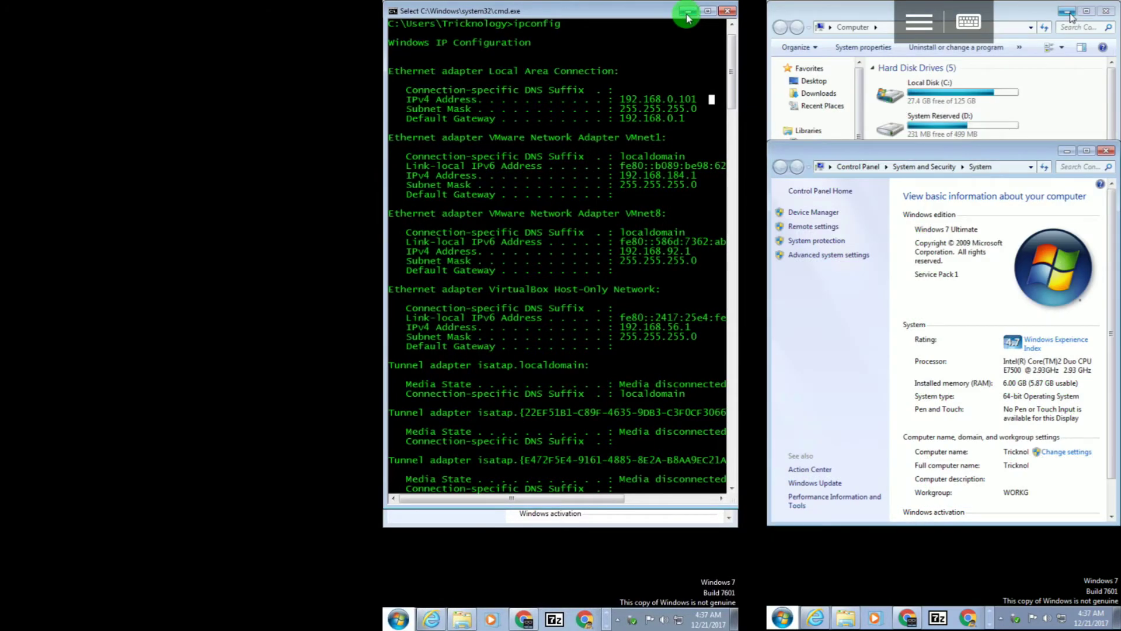